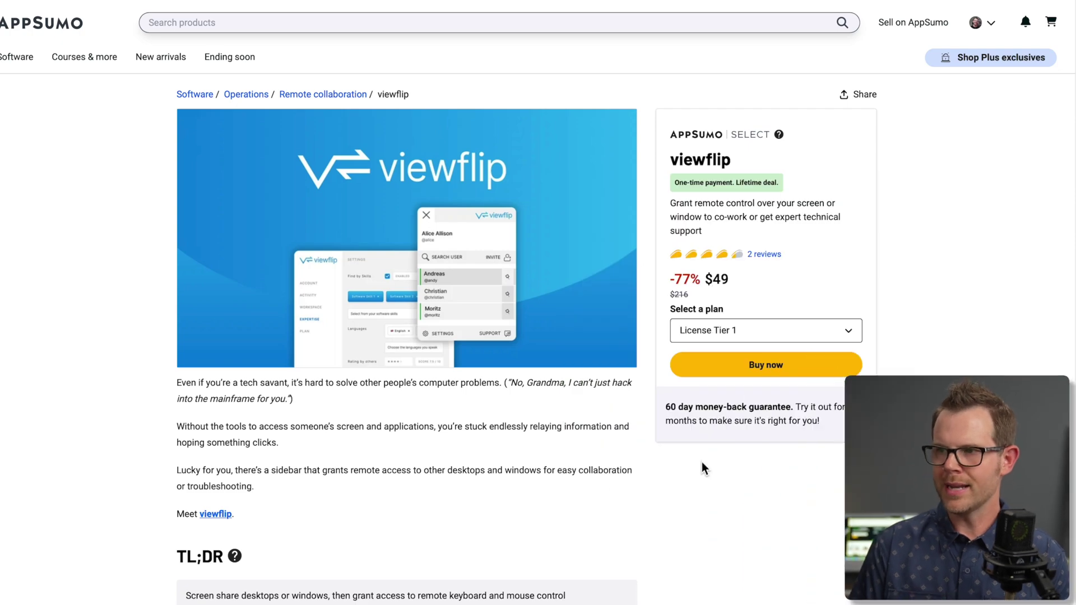
Change the third plan card from License Tier 3 to License Tier 4, priced $319 for 50 seats.
{"action": "scroll", "coordinate": [701, 491], "scroll_direction": "down", "scroll_amount": 2}
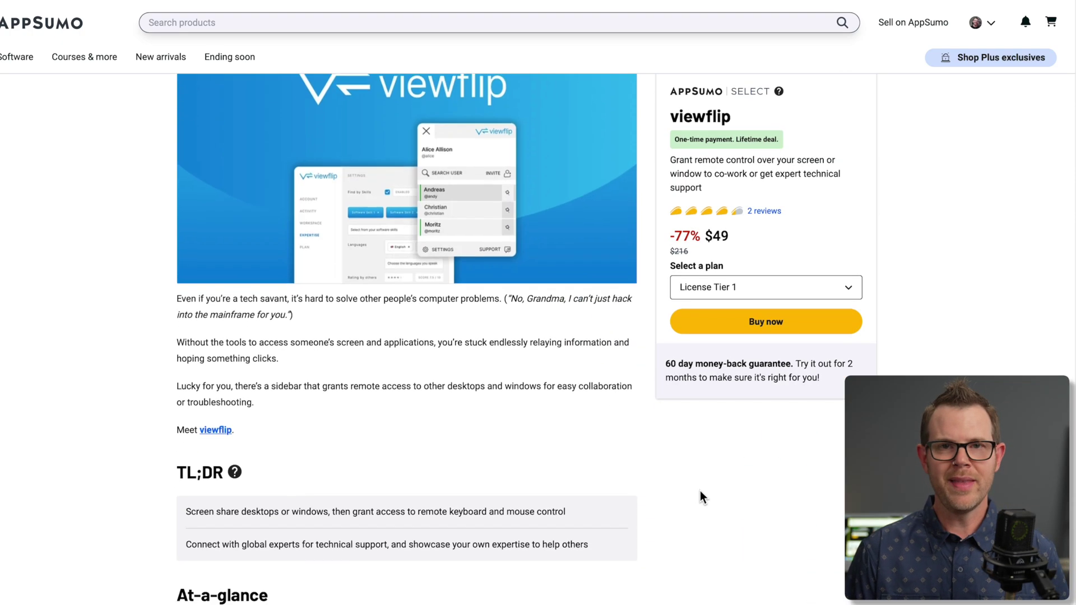
{"action": "scroll", "coordinate": [700, 491], "scroll_direction": "down", "scroll_amount": 20}
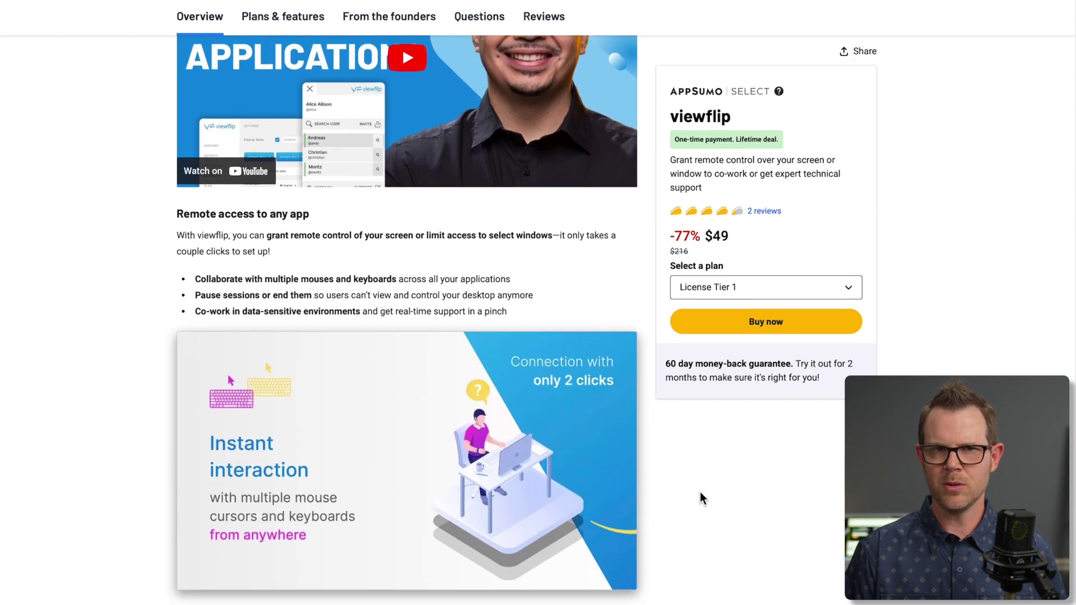
{"action": "scroll", "coordinate": [701, 492], "scroll_direction": "down", "scroll_amount": 14}
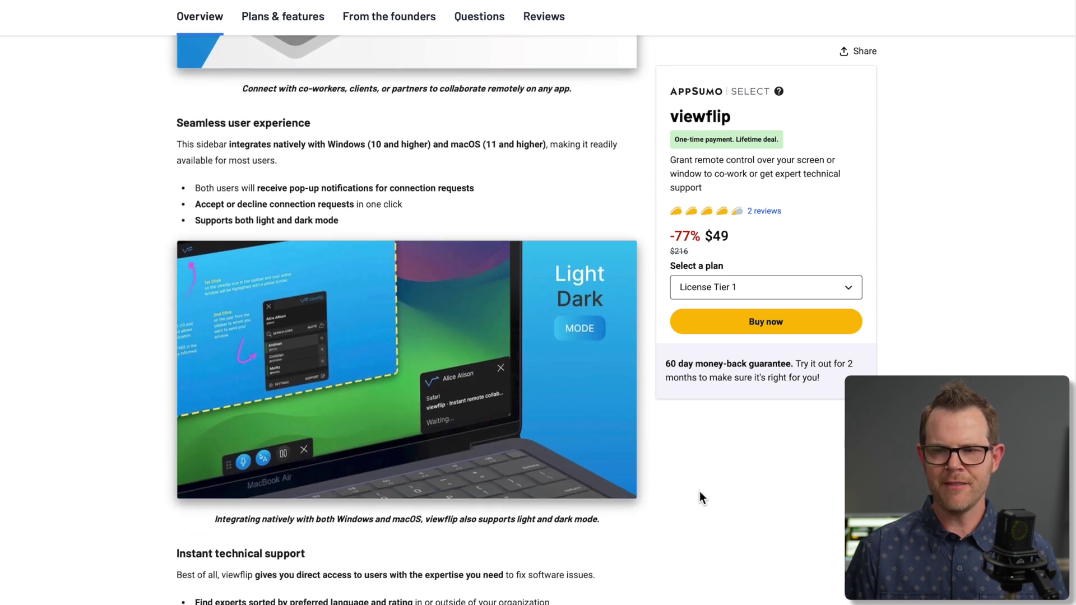
{"action": "scroll", "coordinate": [701, 492], "scroll_direction": "down", "scroll_amount": 8}
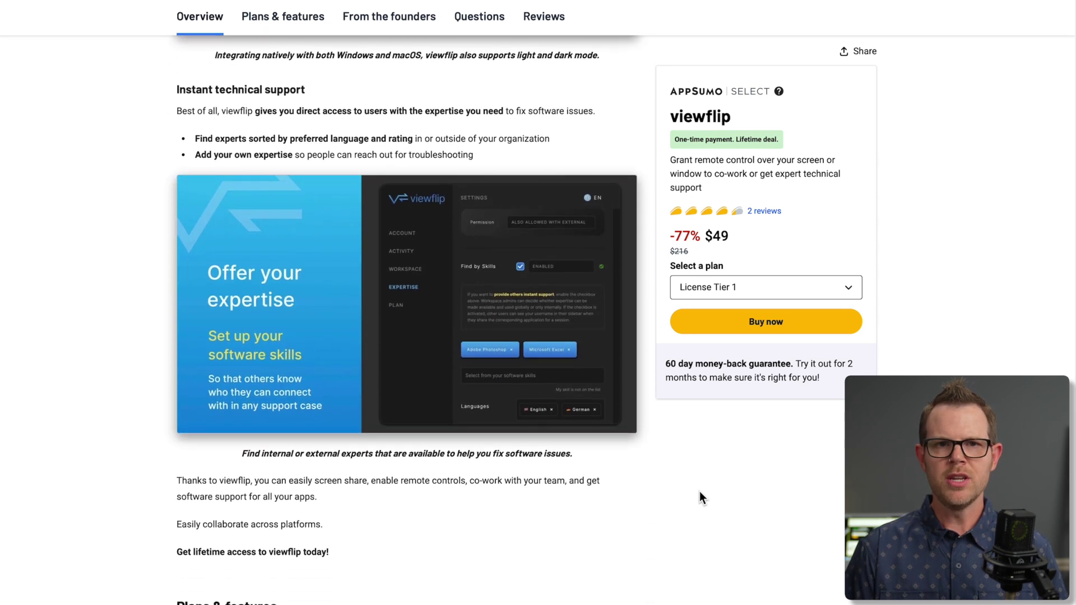
{"action": "scroll", "coordinate": [699, 491], "scroll_direction": "down", "scroll_amount": 4}
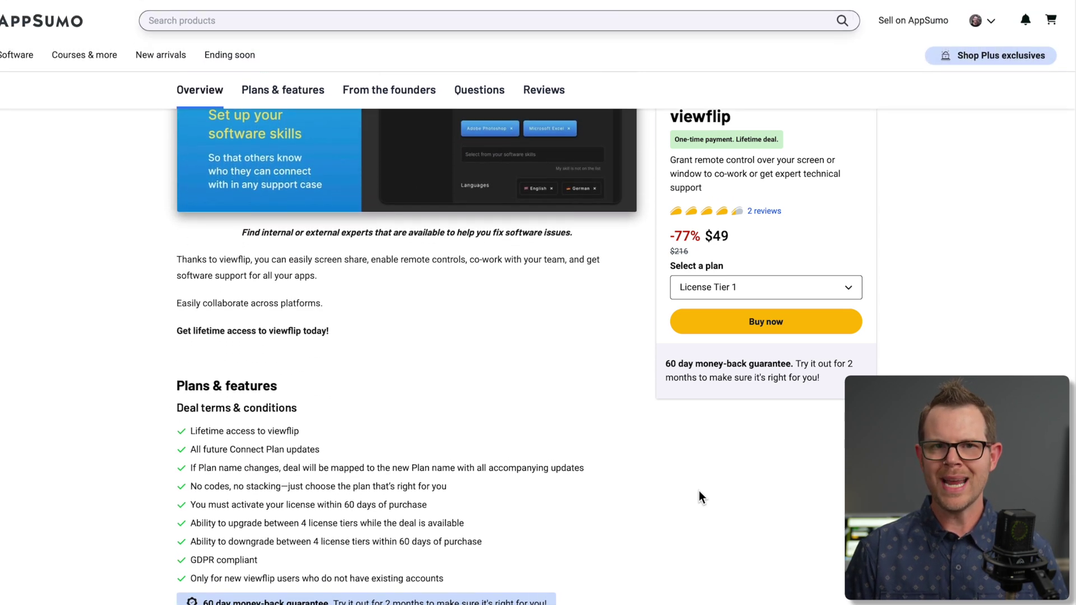
{"action": "scroll", "coordinate": [698, 490], "scroll_direction": "down", "scroll_amount": 9}
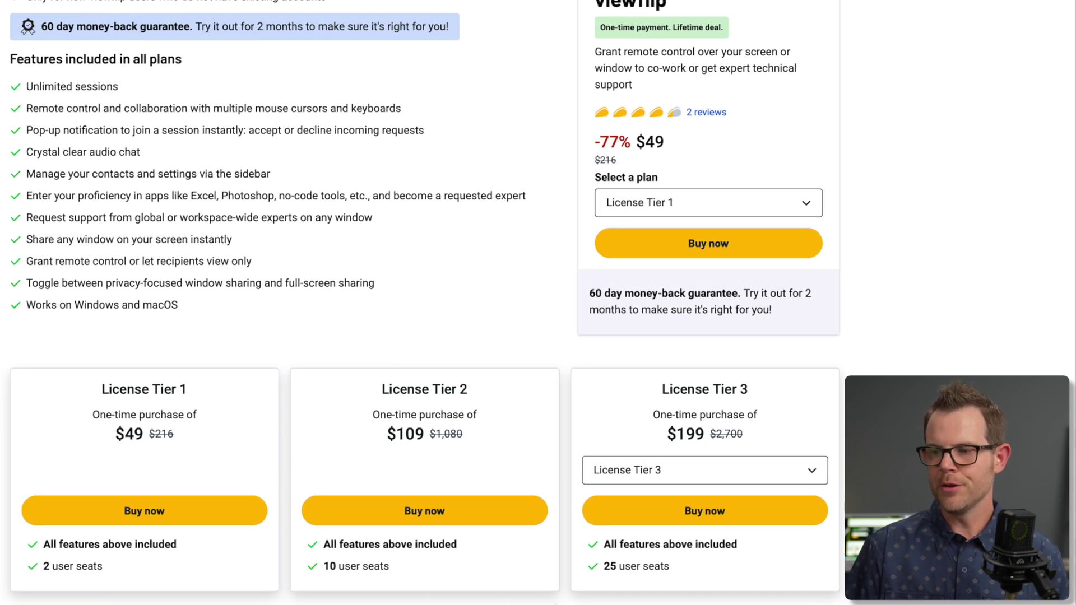
{"action": "left_click", "coordinate": [638, 474]}
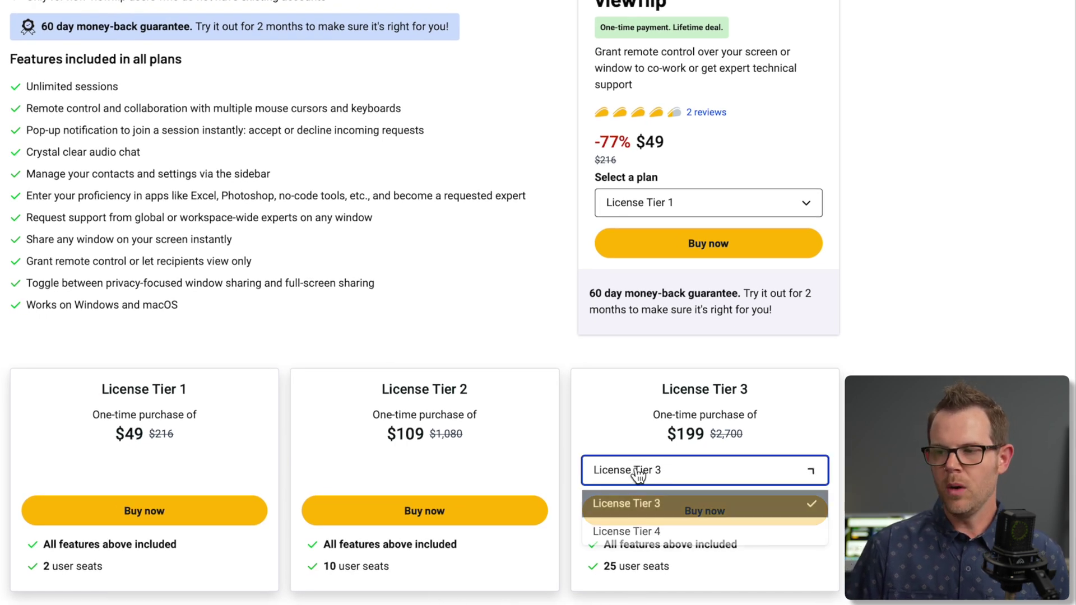
{"action": "left_click", "coordinate": [636, 532]}
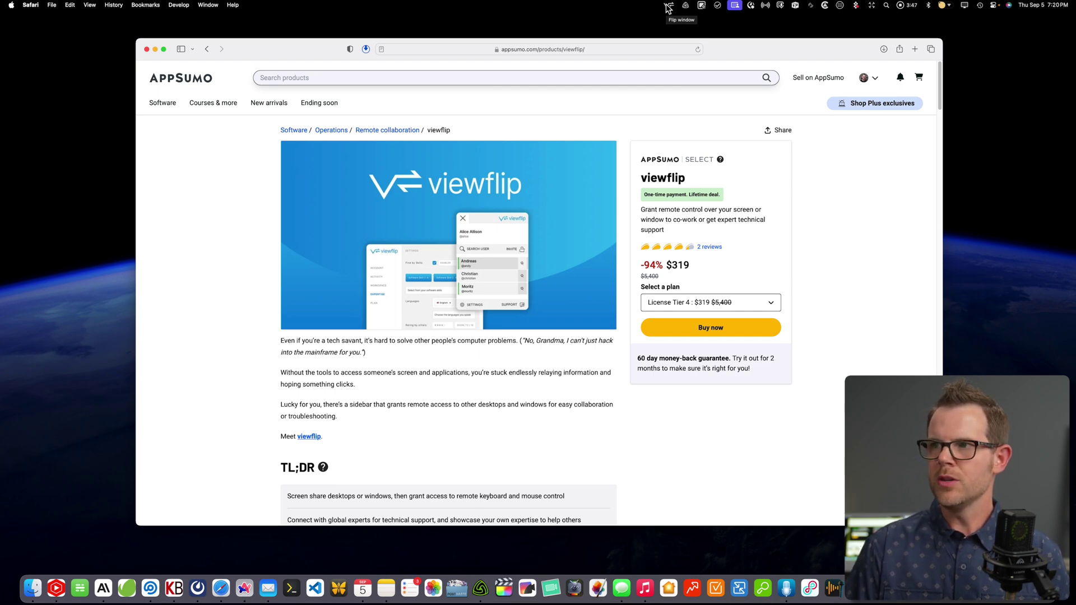
Open a new Safari Favorites window with Cmd+N and reopen the viewflip sidebar targeting it.
{"action": "left_click", "coordinate": [667, 8]}
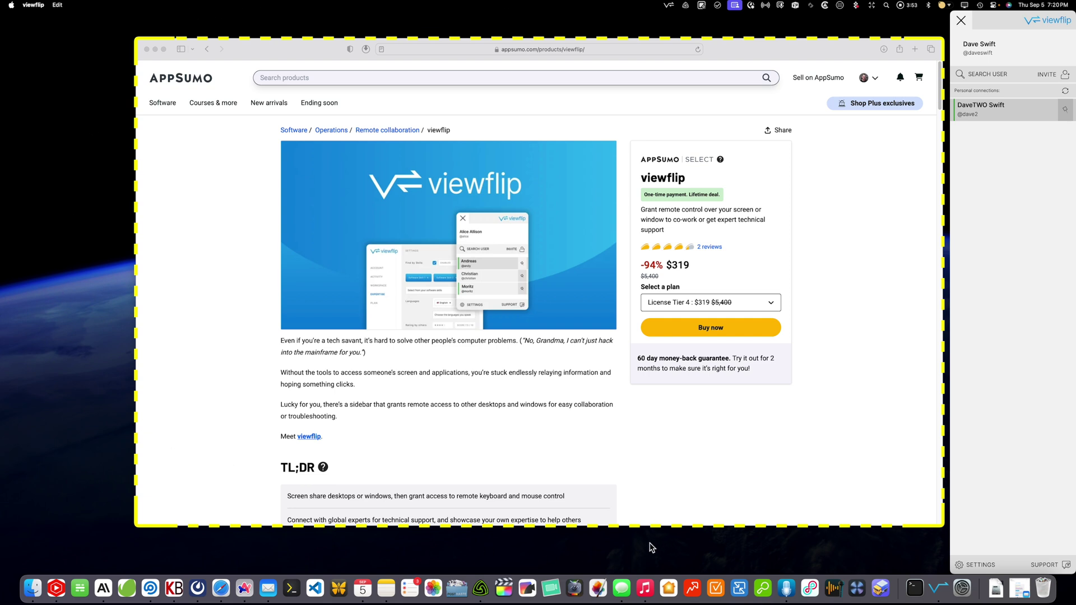
{"action": "left_click", "coordinate": [222, 588]}
{"action": "key", "text": "super+n"}
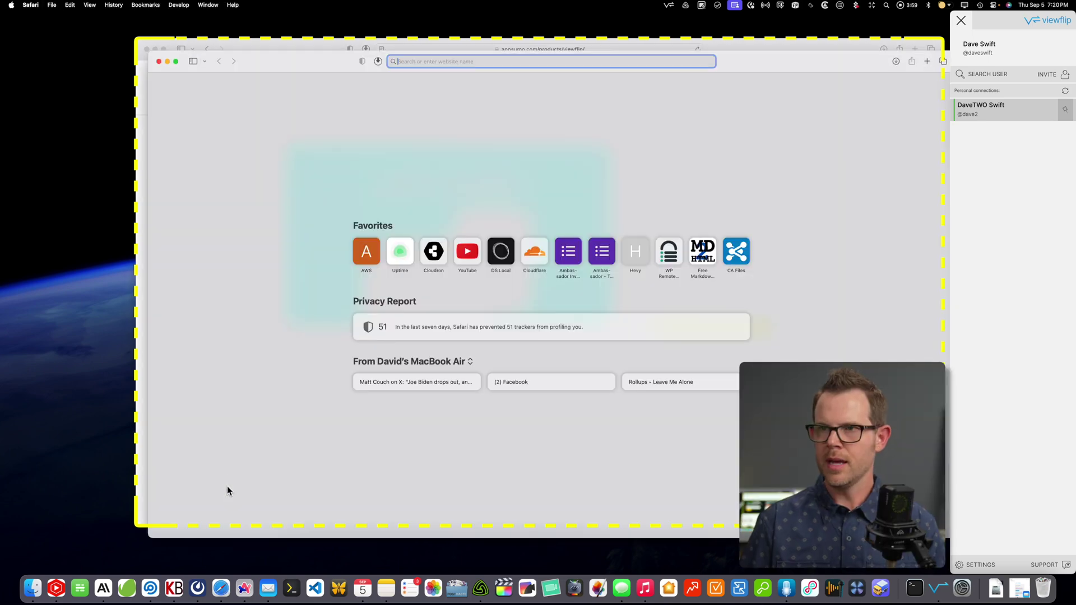
{"action": "left_click", "coordinate": [308, 45]}
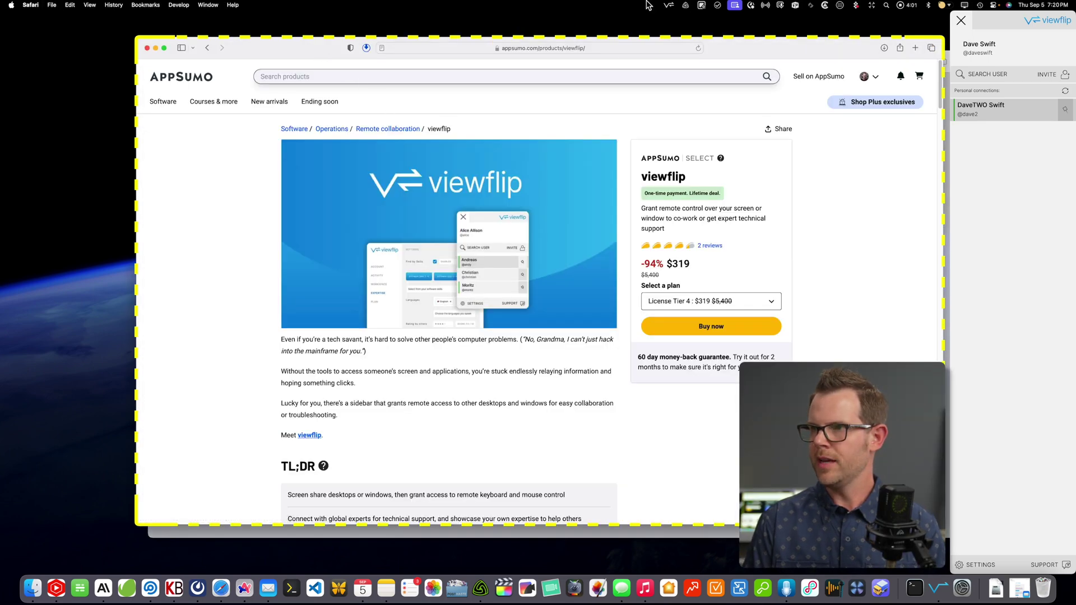
{"action": "left_click", "coordinate": [728, 534]}
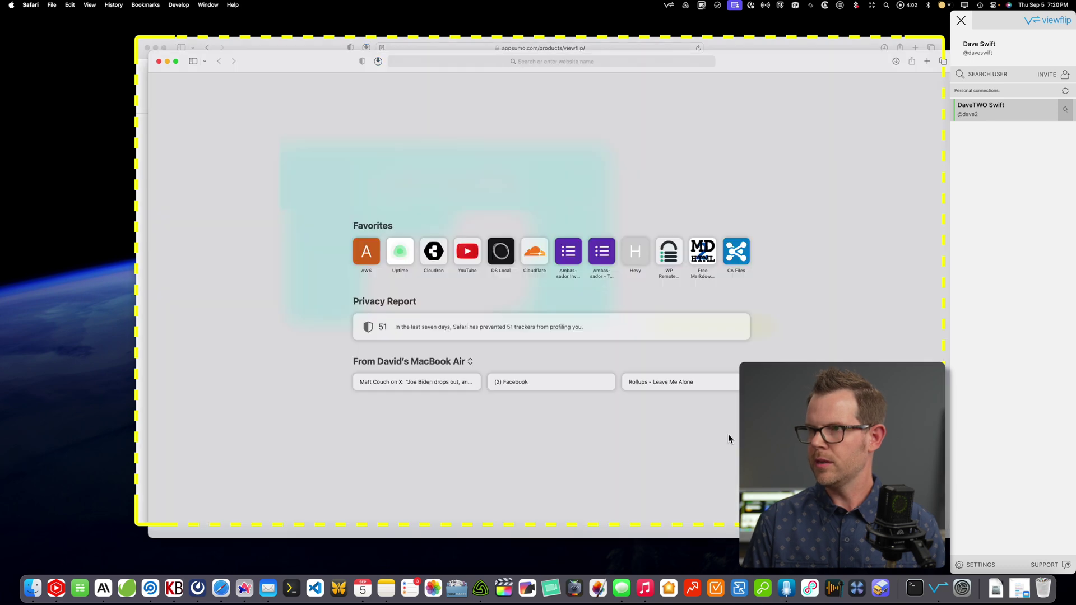
{"action": "left_click", "coordinate": [669, 5]}
{"action": "left_click", "coordinate": [671, 6]}
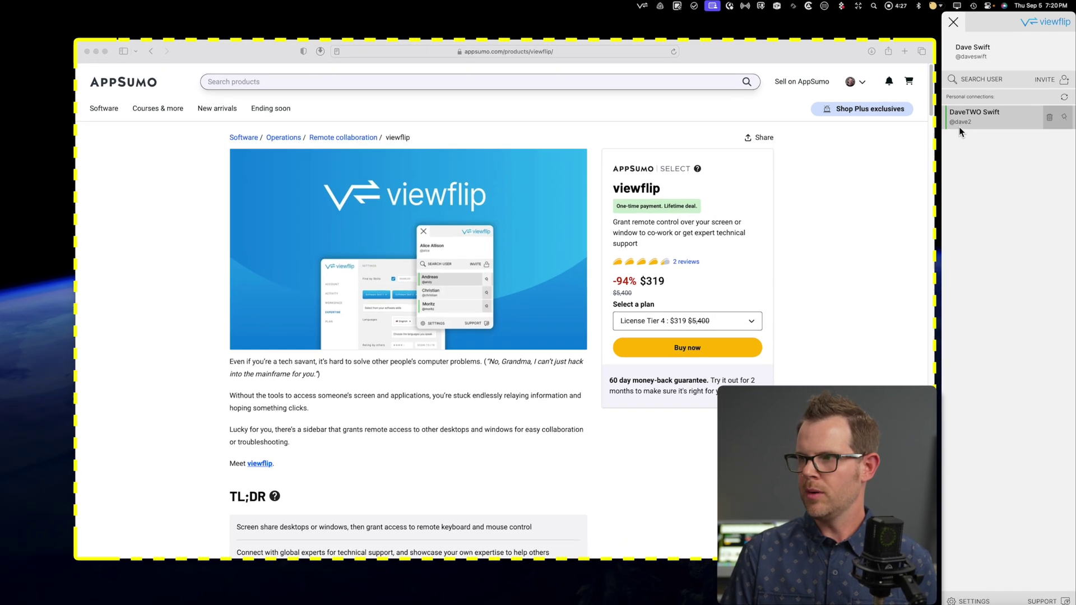
Send a share request for the AppSumo Safari window to the saved personal connection.
{"action": "mouse_move", "coordinate": [968, 117]}
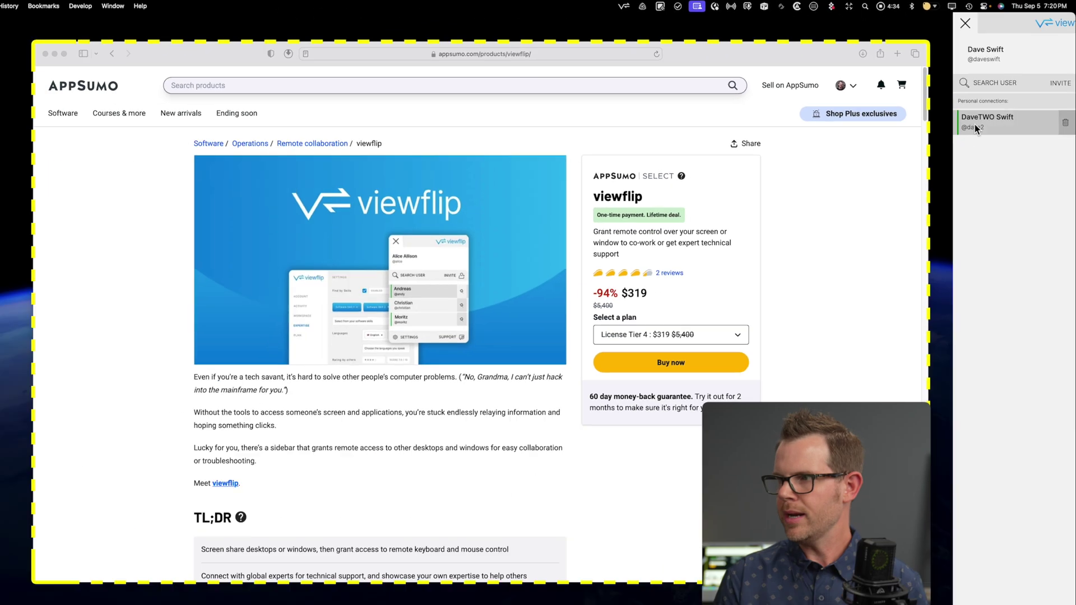
{"action": "left_click", "coordinate": [896, 231]}
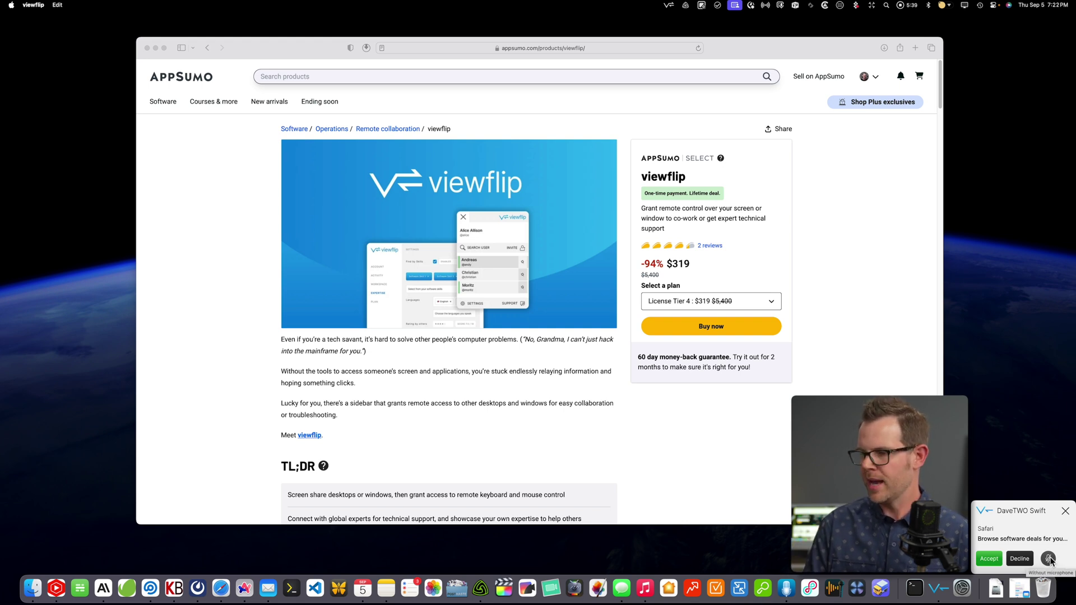
Accept the incoming screen-share request and scroll through the shared AppSumo page.
{"action": "left_click", "coordinate": [990, 559]}
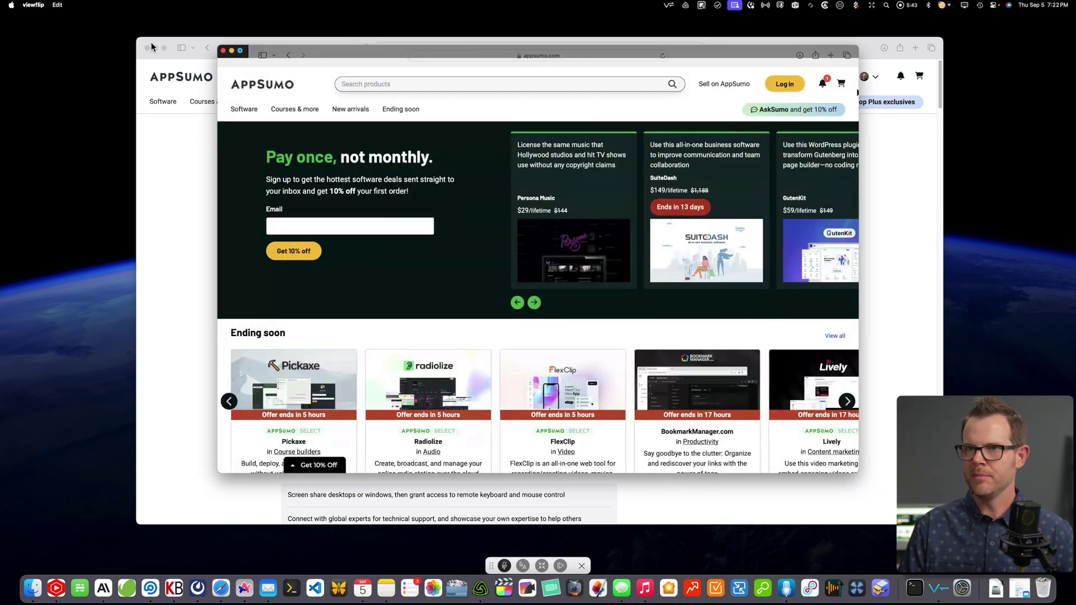
{"action": "left_click", "coordinate": [156, 48]}
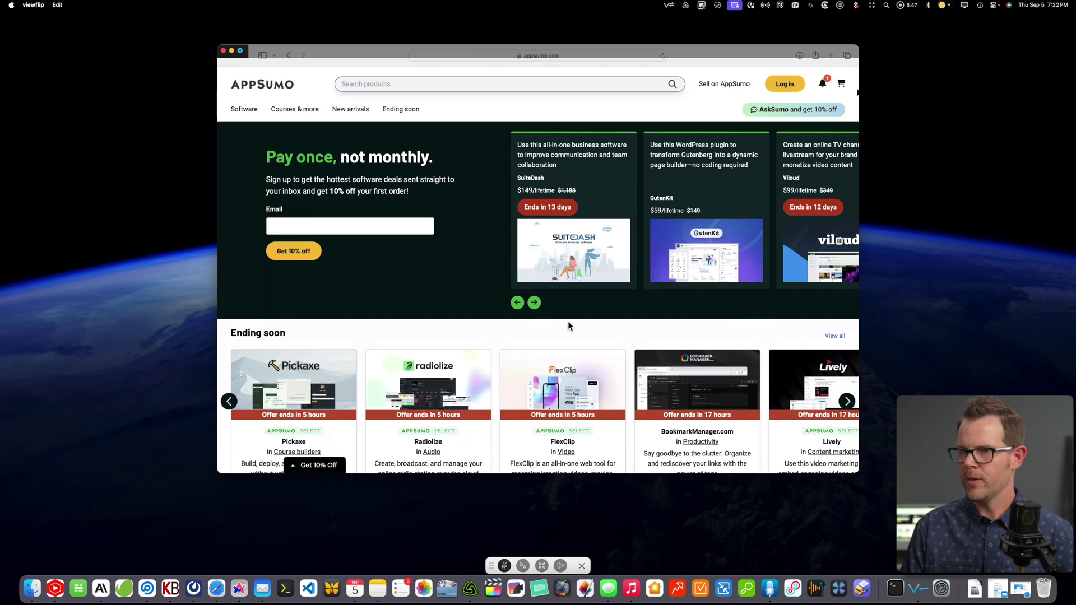
{"action": "scroll", "coordinate": [566, 322], "scroll_direction": "down", "scroll_amount": 1}
{"action": "scroll", "coordinate": [486, 260], "scroll_direction": "down", "scroll_amount": 5}
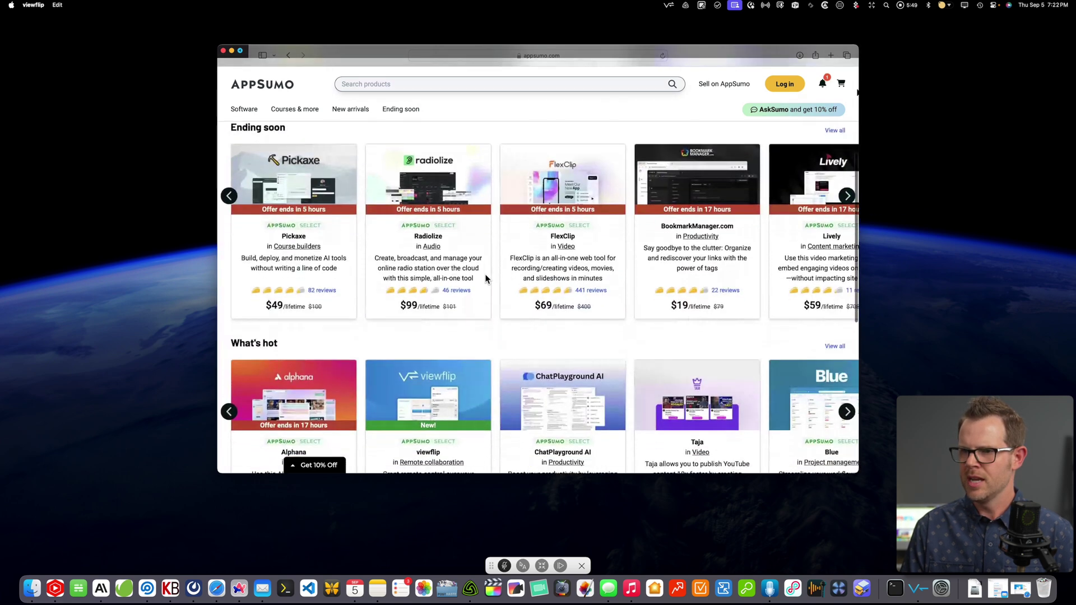
{"action": "scroll", "coordinate": [485, 282], "scroll_direction": "down", "scroll_amount": 10}
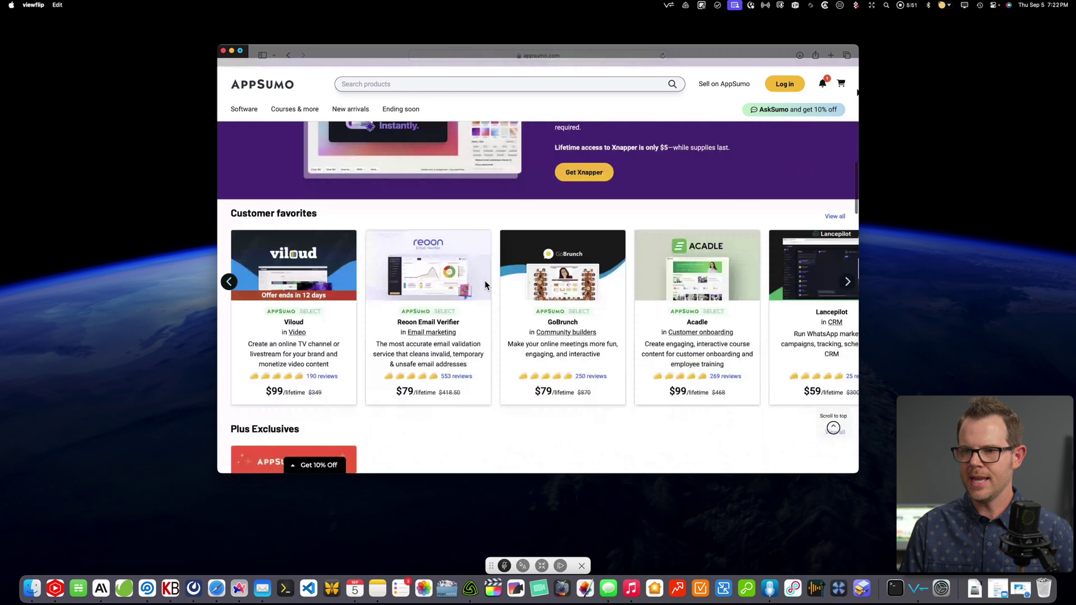
{"action": "scroll", "coordinate": [485, 283], "scroll_direction": "down", "scroll_amount": 3}
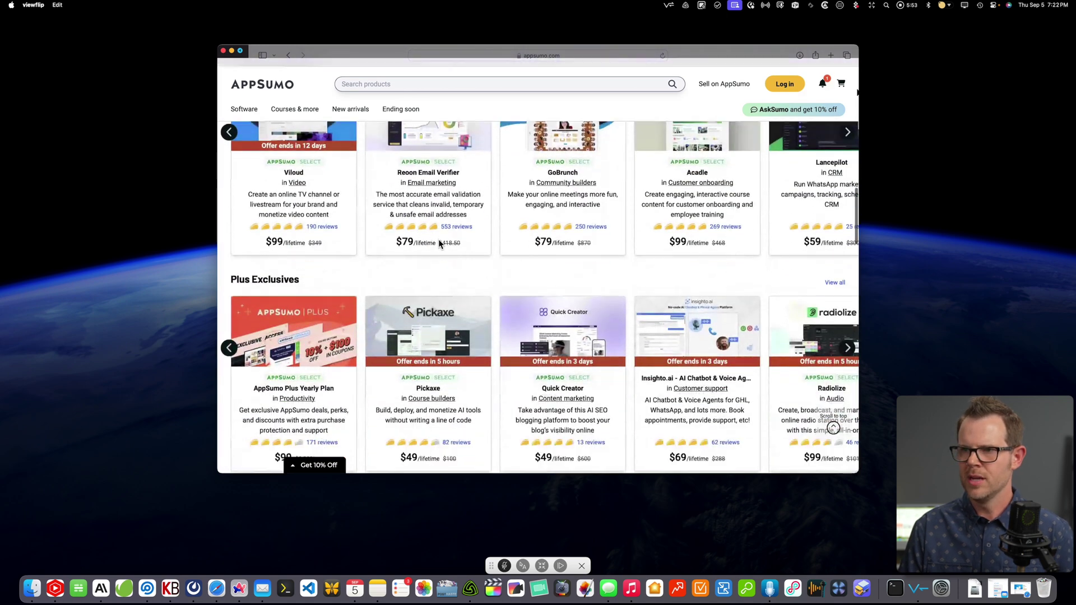
{"action": "scroll", "coordinate": [439, 242], "scroll_direction": "up", "scroll_amount": 2}
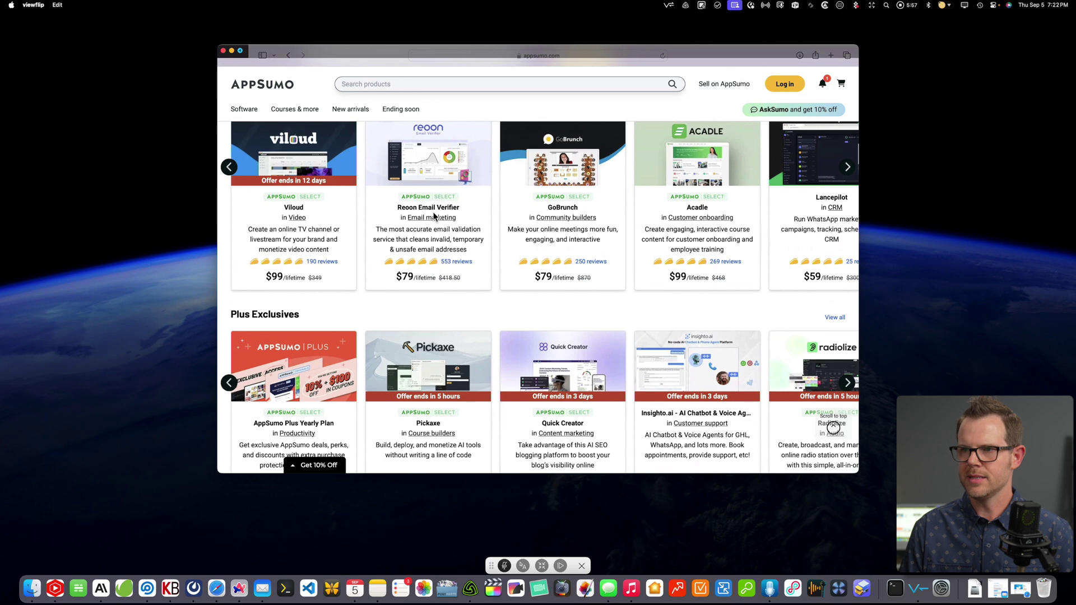
Add the Reon Email Verifier 4 Codes plan to the cart for $316.
{"action": "left_click", "coordinate": [432, 220]}
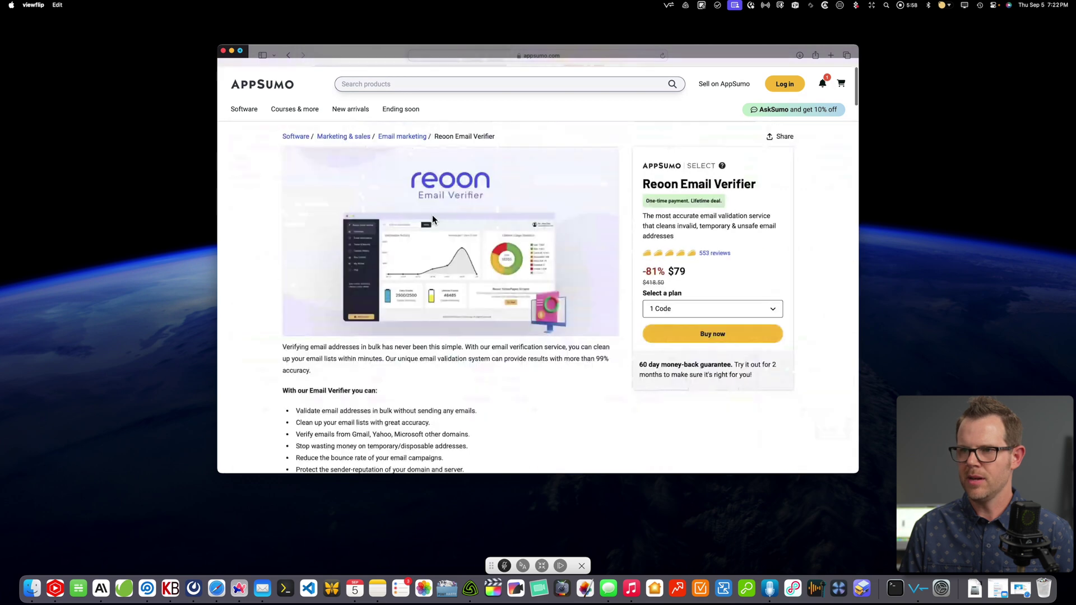
{"action": "left_click", "coordinate": [740, 308]}
{"action": "left_click", "coordinate": [713, 385]}
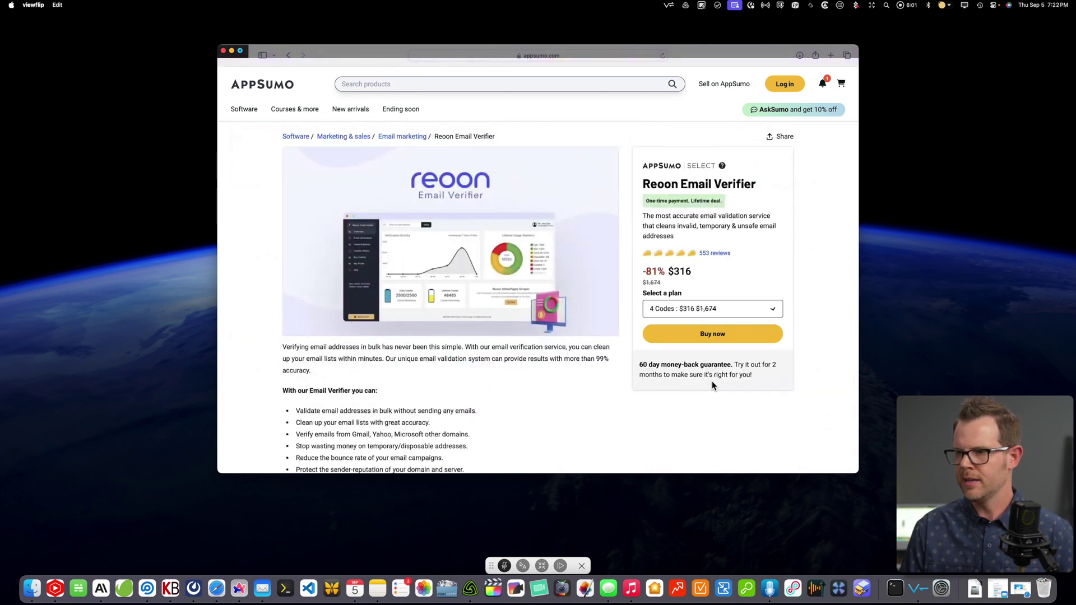
{"action": "left_click", "coordinate": [754, 337]}
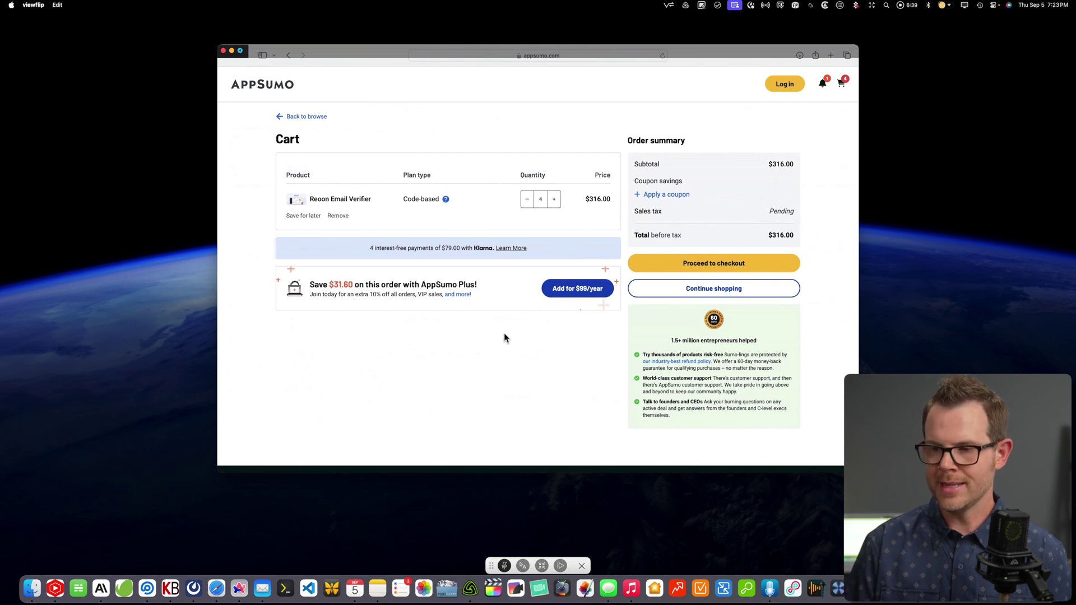
{"action": "left_click_drag", "start_coordinate": [491, 566], "coordinate": [473, 496]}
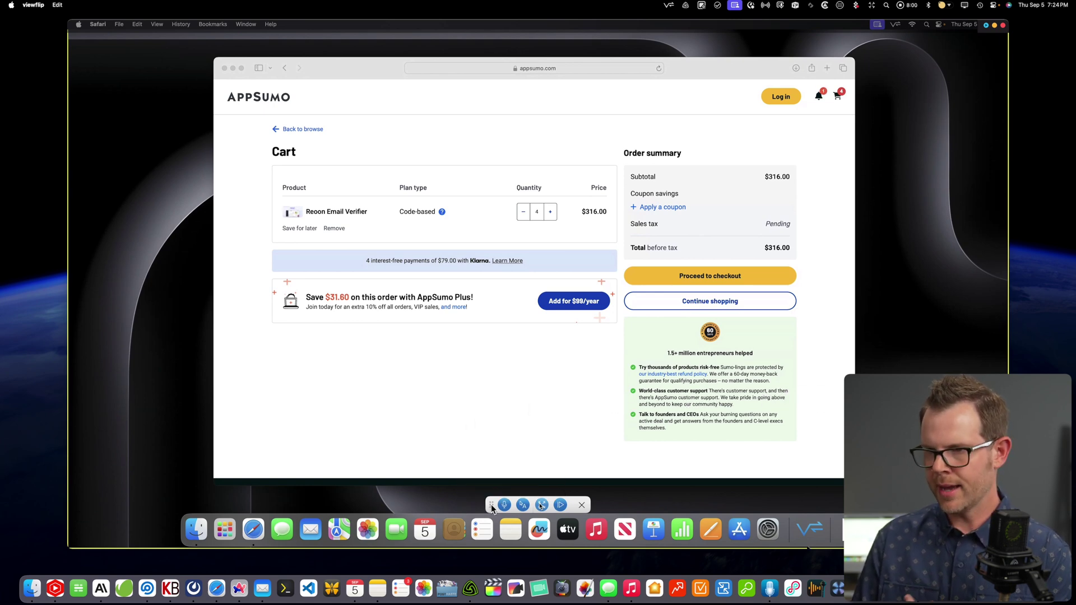
{"action": "left_click", "coordinate": [196, 532]}
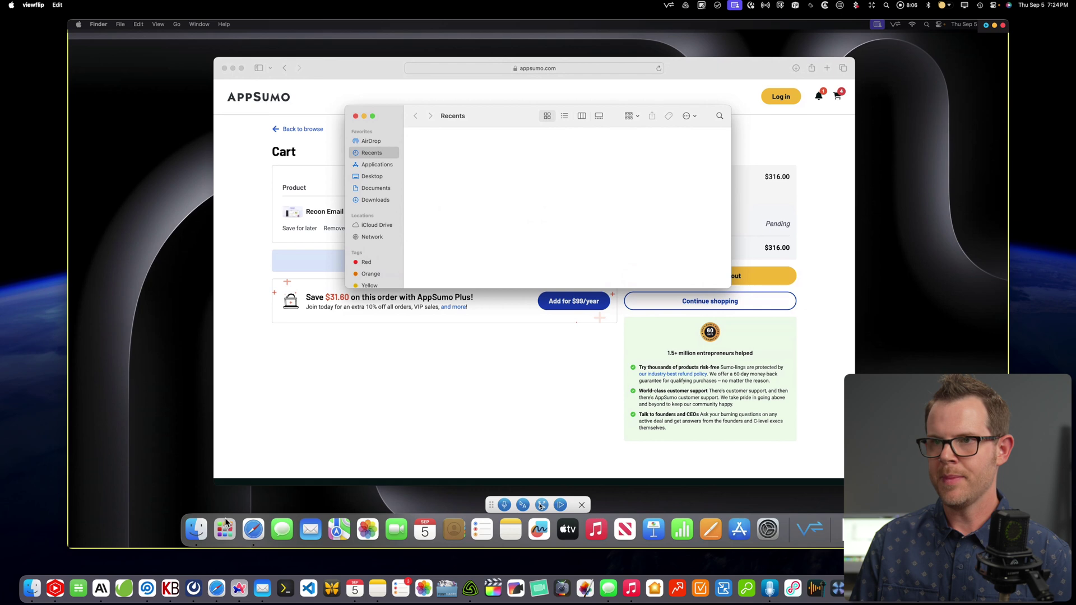
{"action": "key", "text": "super+w"}
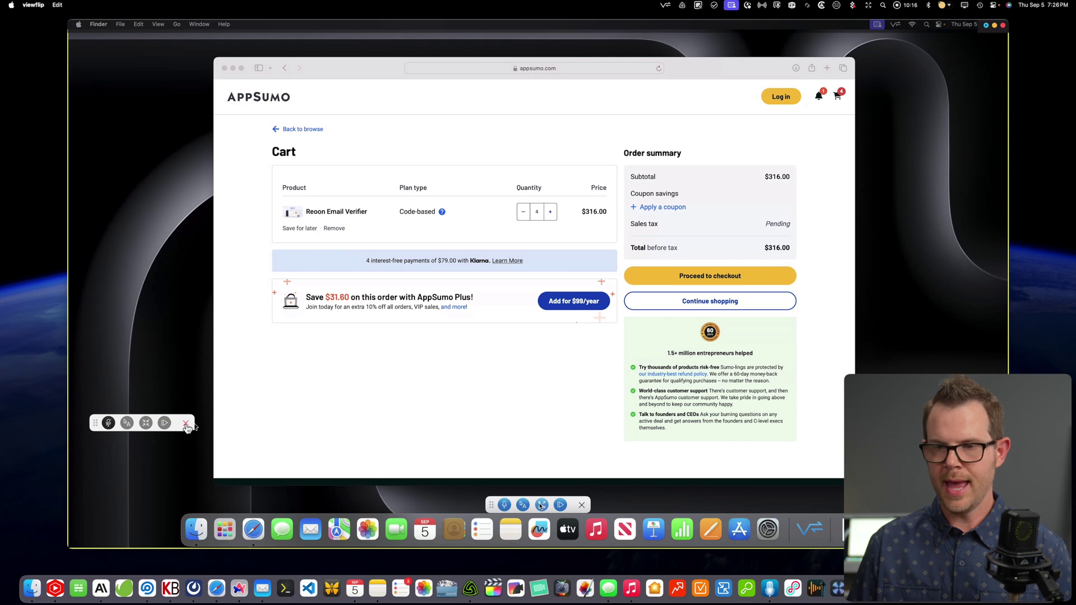
End the remote viewflip session, leaving the blank yellow sticky note on the desktop.
{"action": "left_click", "coordinate": [187, 425]}
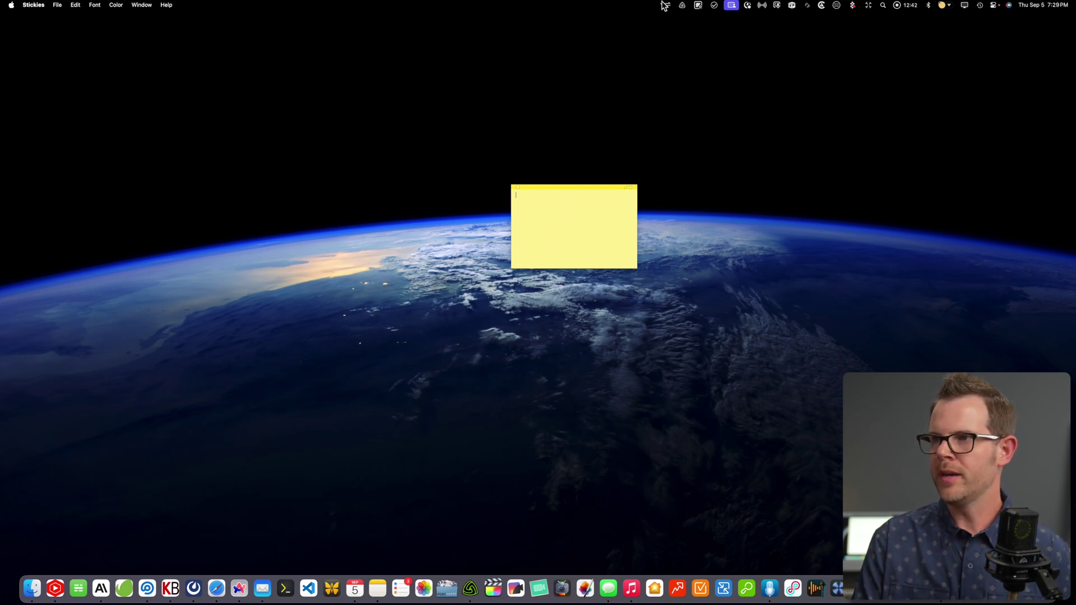
Open the connections sidebar, start an INVITE, then pin and unpin the personal connection.
{"action": "left_click", "coordinate": [666, 6]}
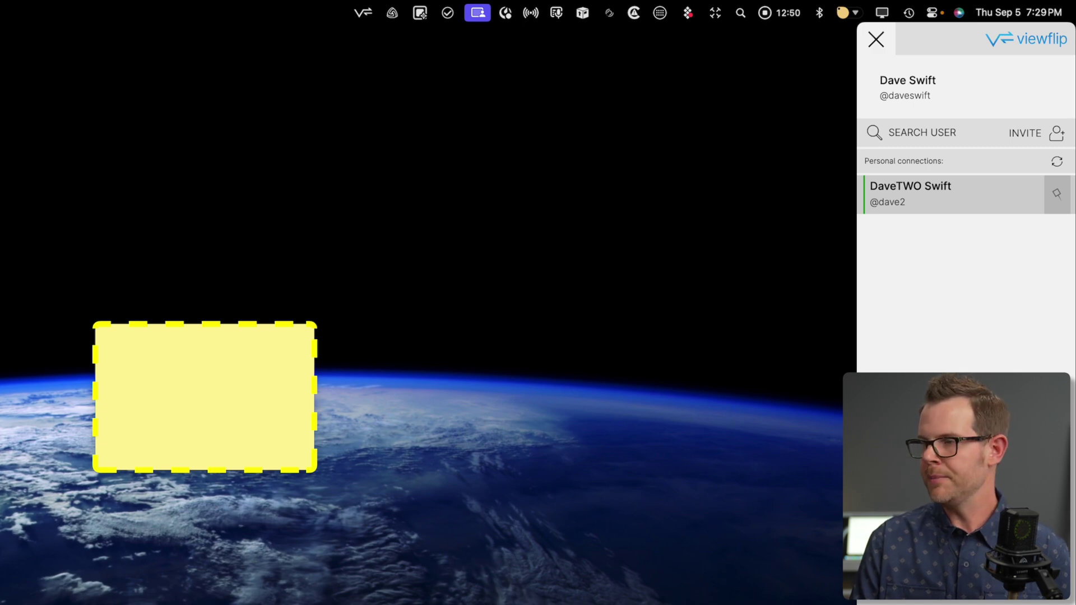
{"action": "left_click", "coordinate": [1019, 129]}
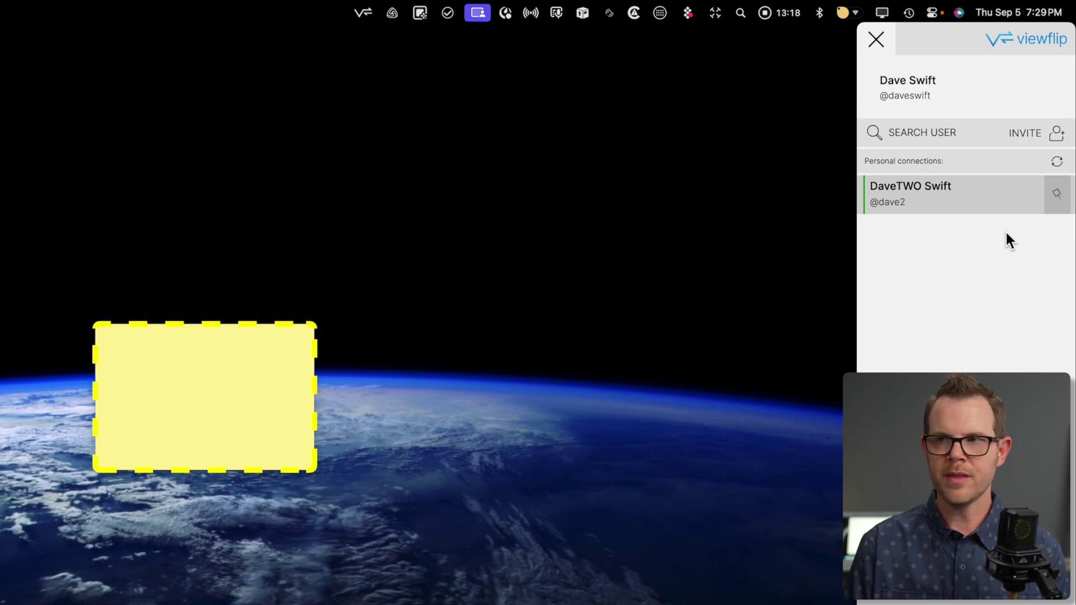
{"action": "left_click", "coordinate": [1057, 205]}
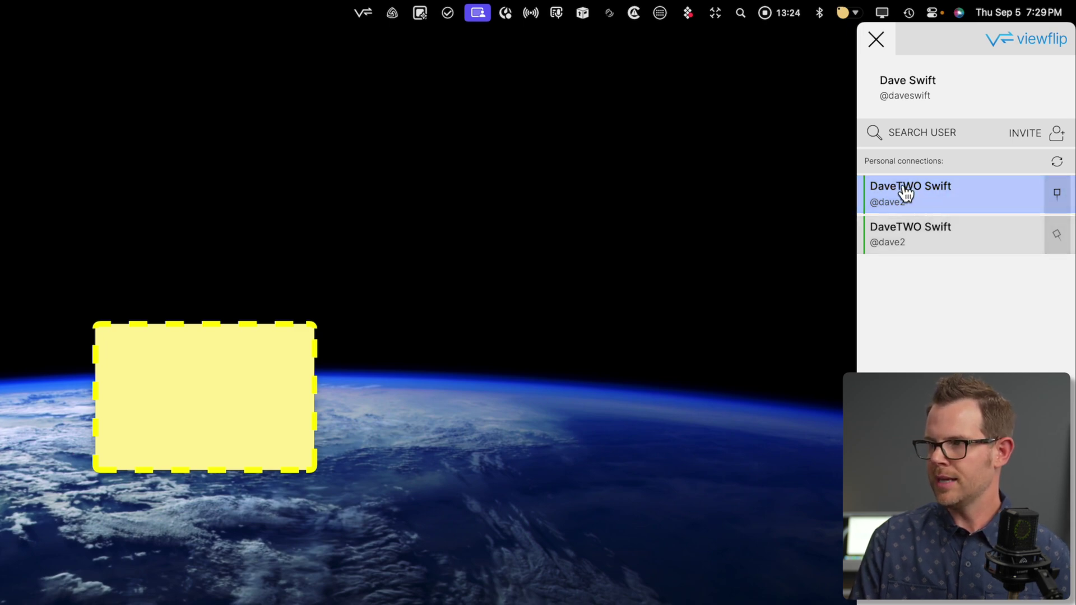
{"action": "left_click", "coordinate": [1063, 197]}
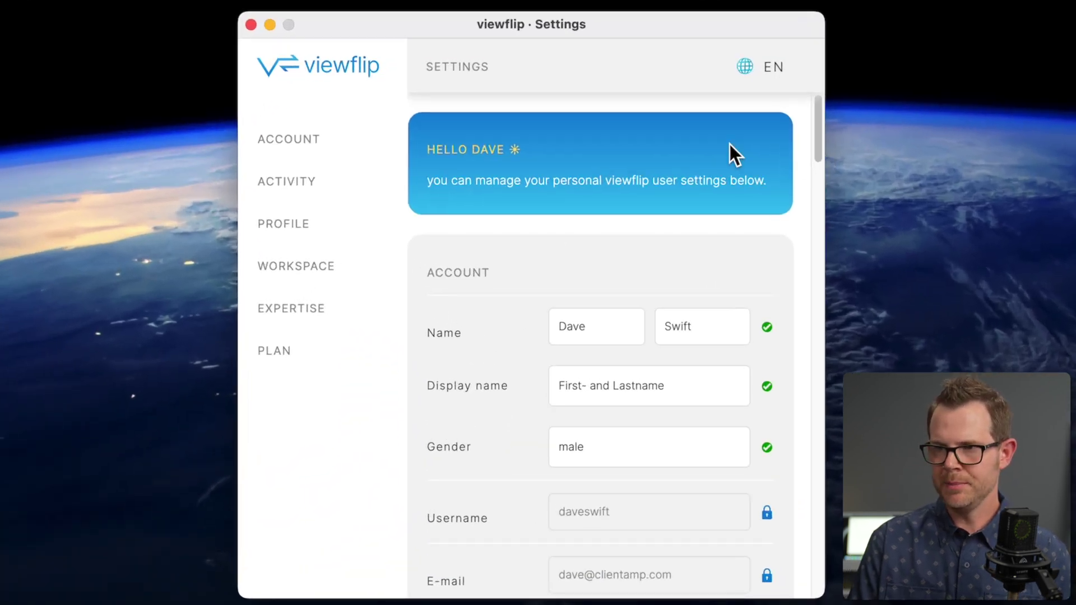
Scroll past the Account and Activity settings to the Profile section.
{"action": "scroll", "coordinate": [577, 463], "scroll_direction": "down", "scroll_amount": 4}
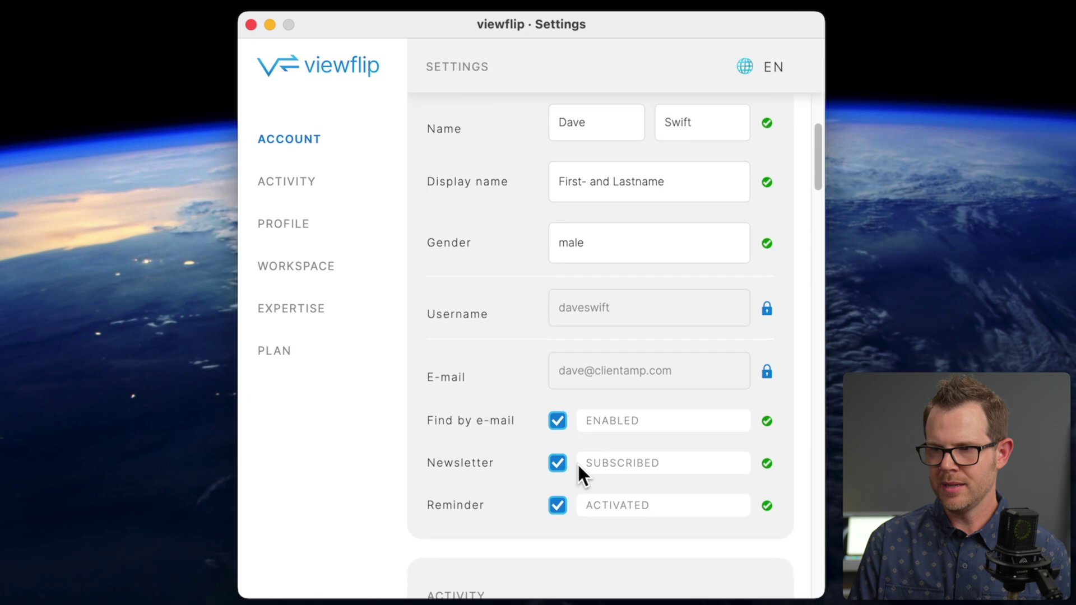
{"action": "scroll", "coordinate": [578, 464], "scroll_direction": "down", "scroll_amount": 6}
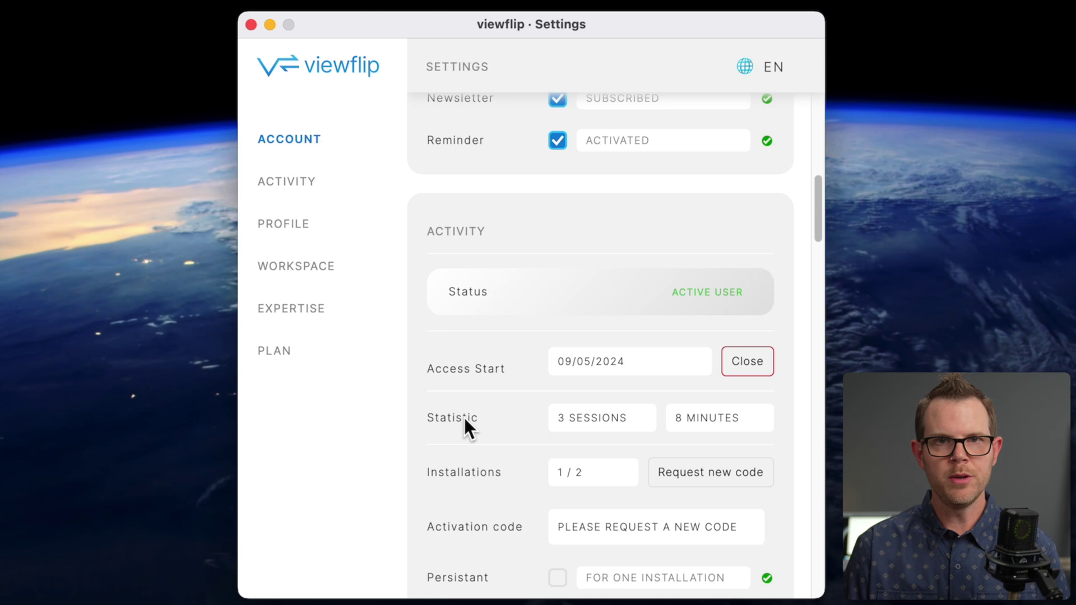
{"action": "left_click", "coordinate": [275, 238]}
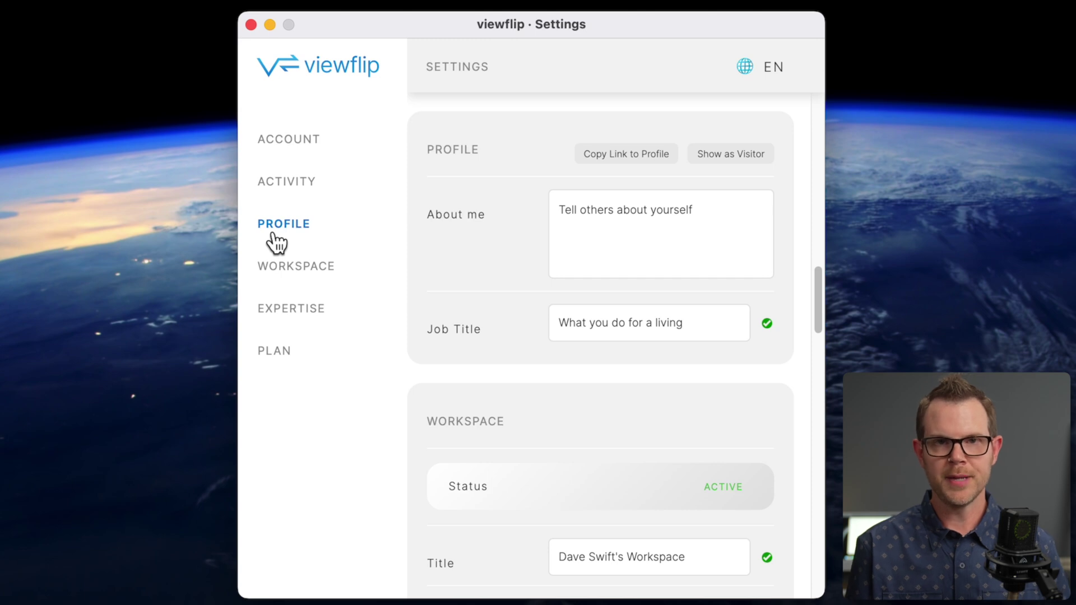
Set the Workspace User Search option to Workspace internal instead of Global search.
{"action": "left_click", "coordinate": [277, 268]}
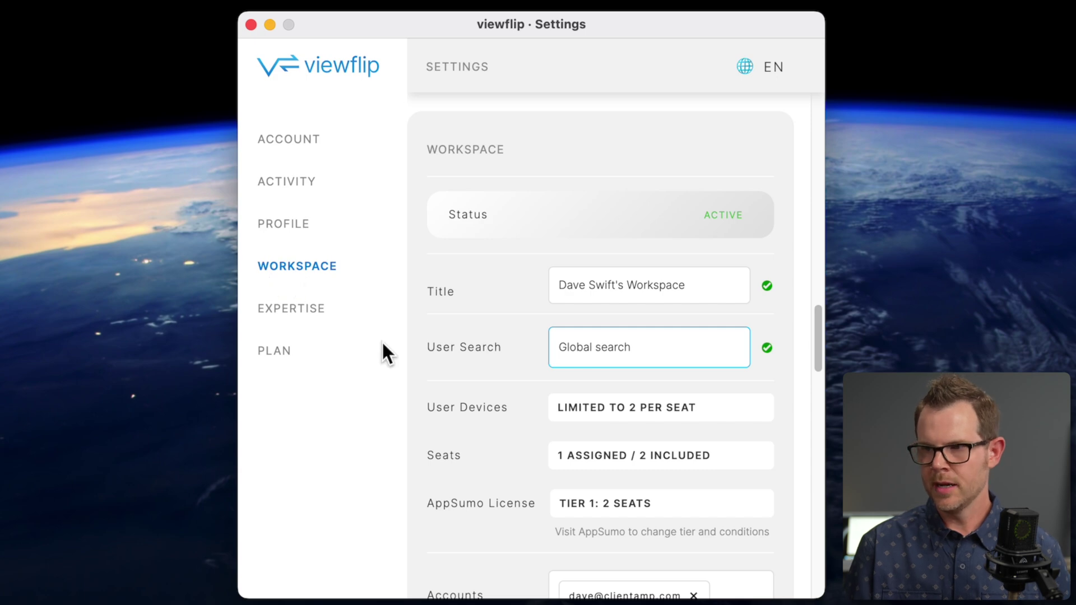
{"action": "left_click", "coordinate": [598, 363]}
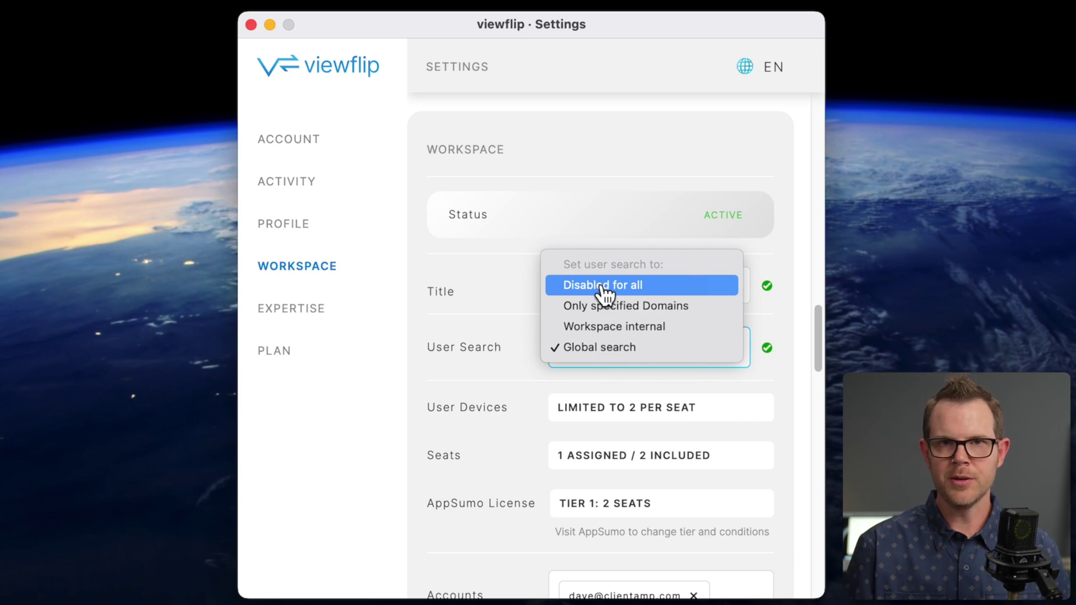
{"action": "left_click", "coordinate": [695, 327]}
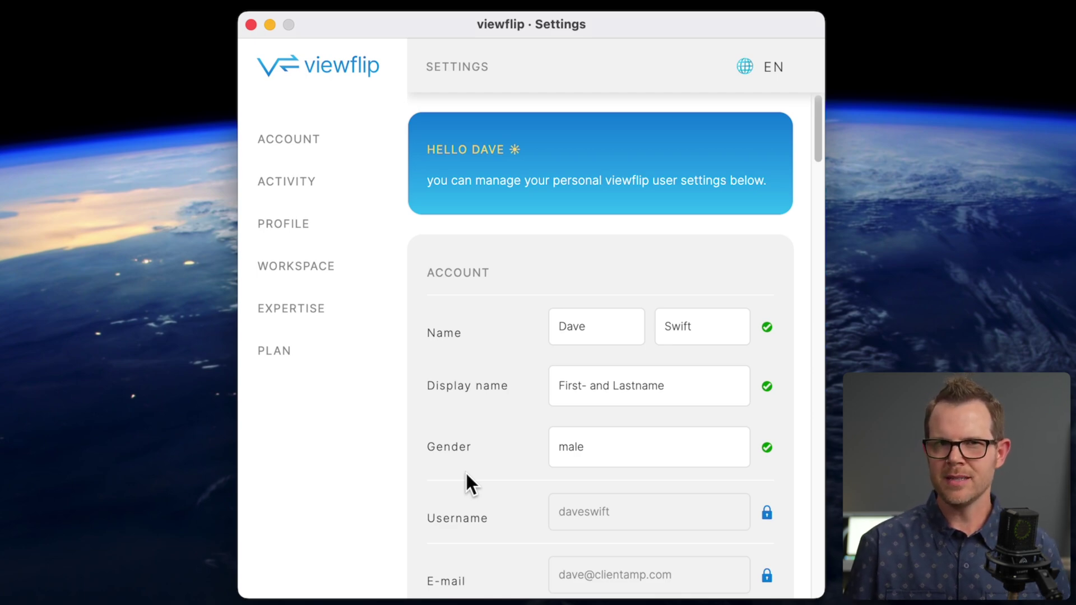
Switch Expertise permission to Also allowed with external, then back to Disabled for all users.
{"action": "left_click", "coordinate": [289, 312]}
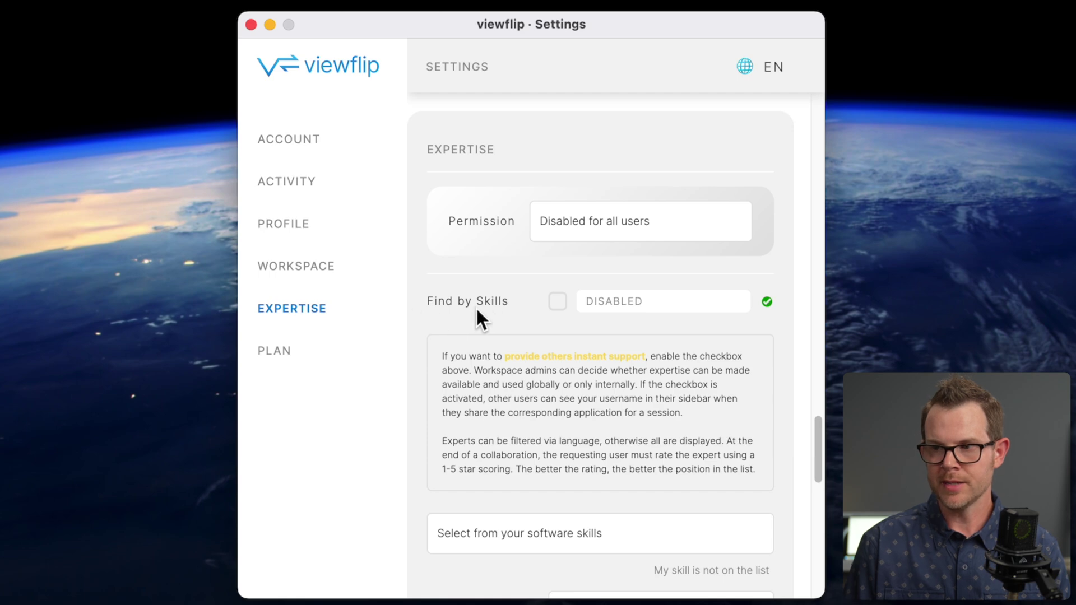
{"action": "left_click", "coordinate": [623, 236]}
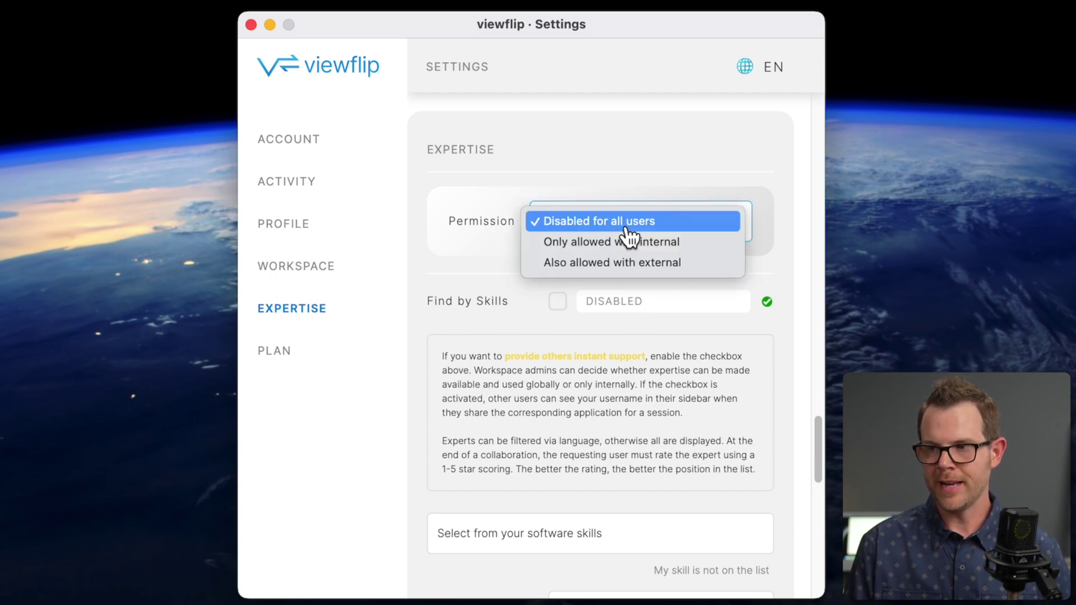
{"action": "left_click", "coordinate": [649, 265]}
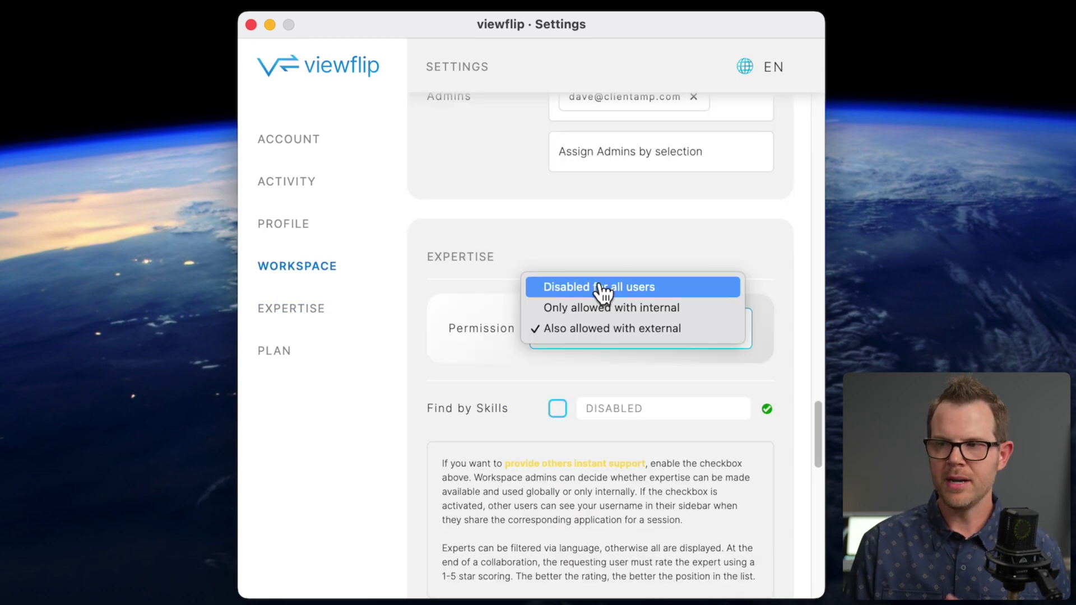
{"action": "left_click", "coordinate": [600, 286]}
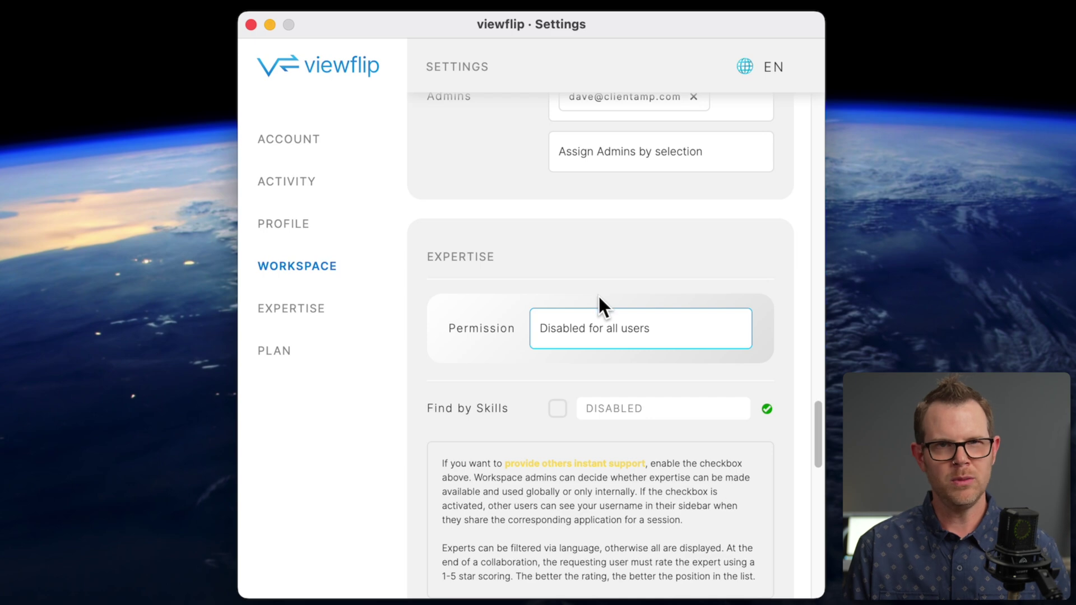